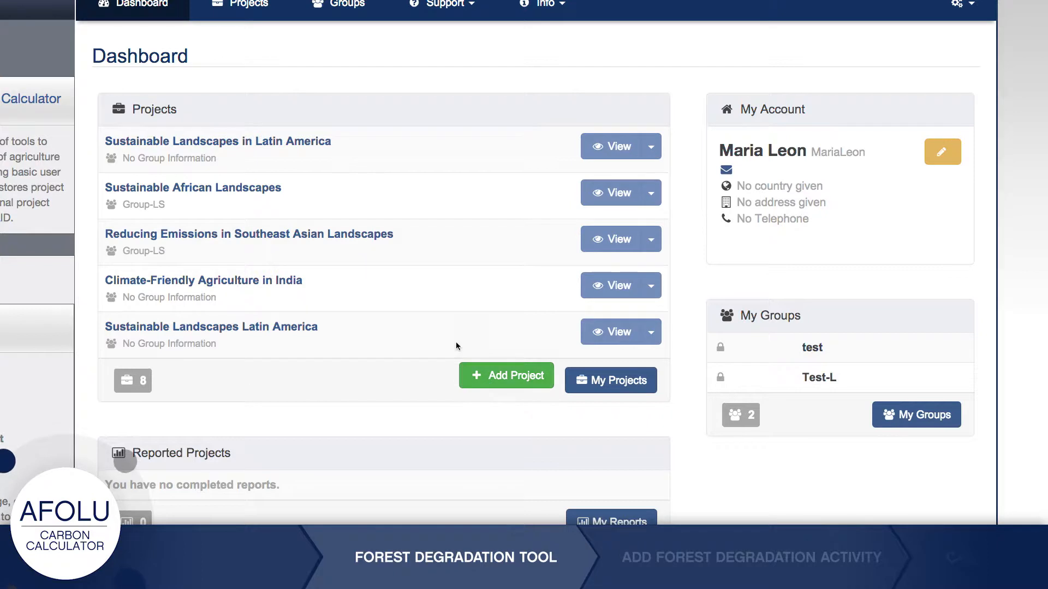
Open the Sustainable African Landscapes project's activities and start adding a new activity
click(280, 190)
click(273, 148)
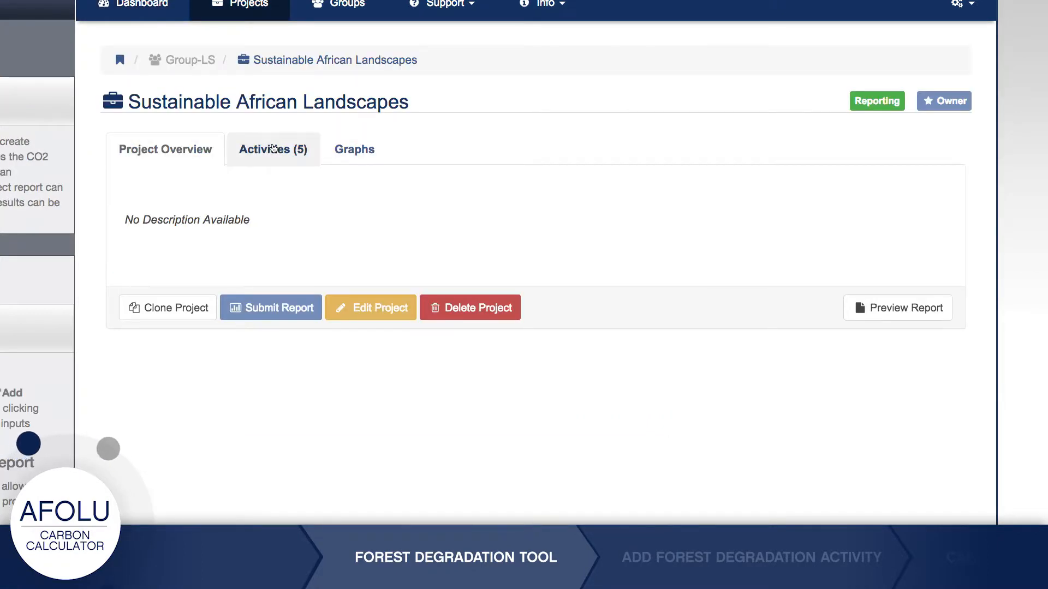
click(906, 497)
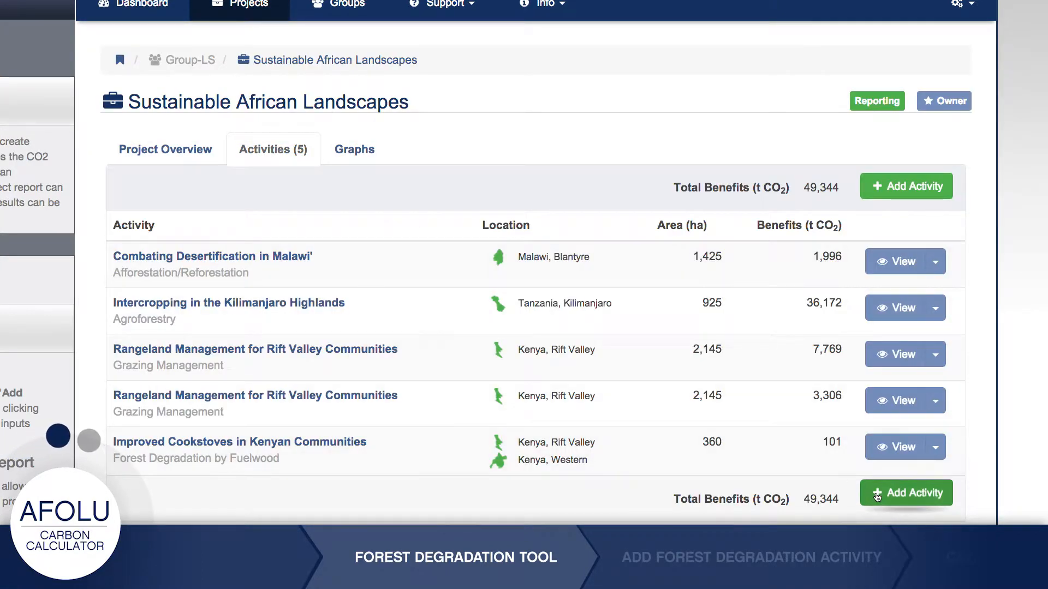
Name the activity "Improved Cookstoves in Kenyan Communities" and set its type to Forest Degradation by Fuelwood
scroll(72, 436, down, 5)
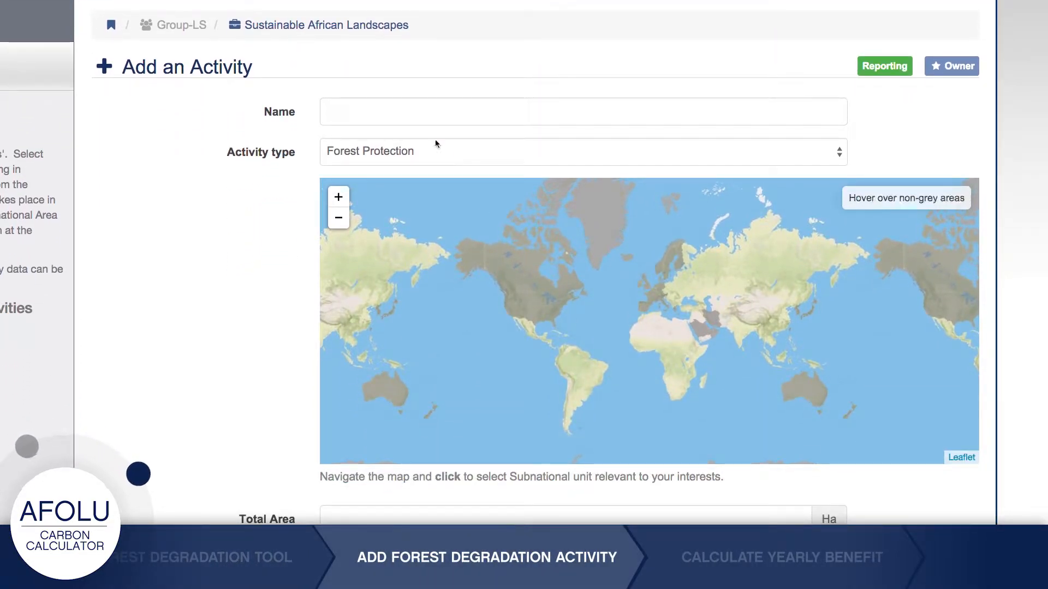
click(421, 111)
text(Improved Cookstoves in)
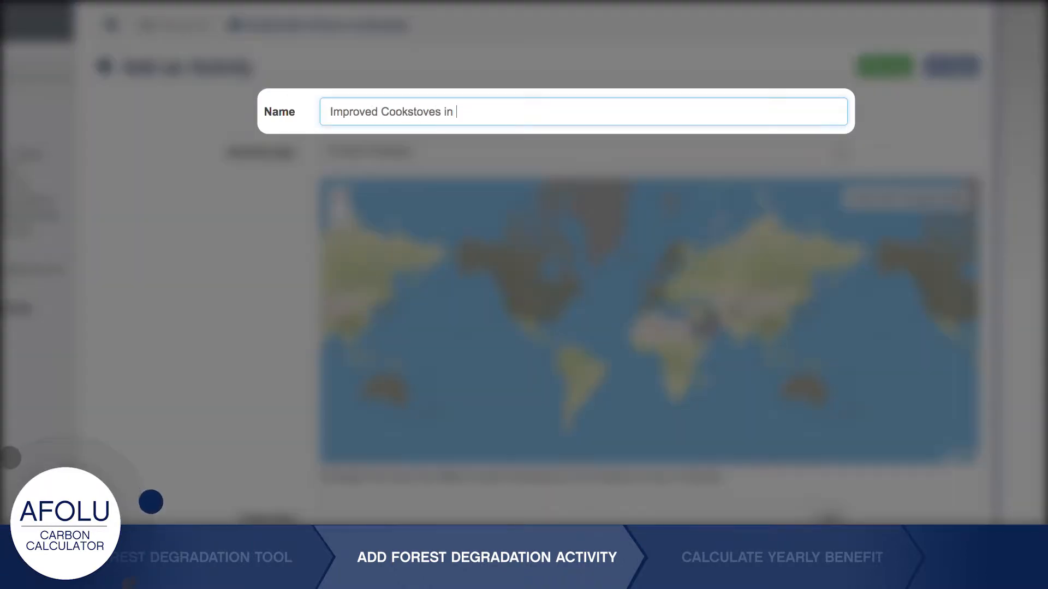
text( Kenyan Communities)
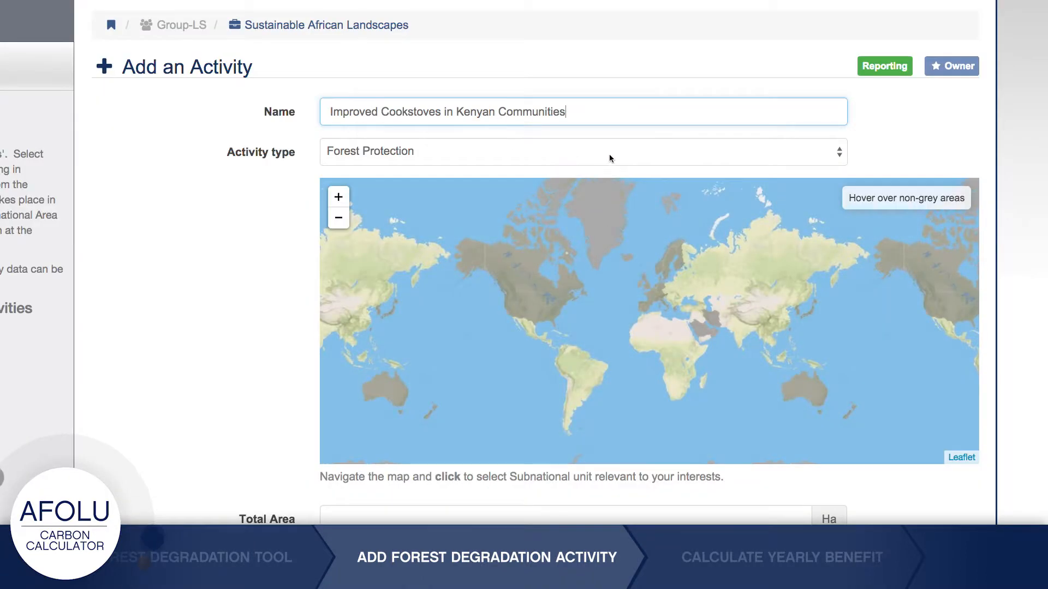
click(626, 155)
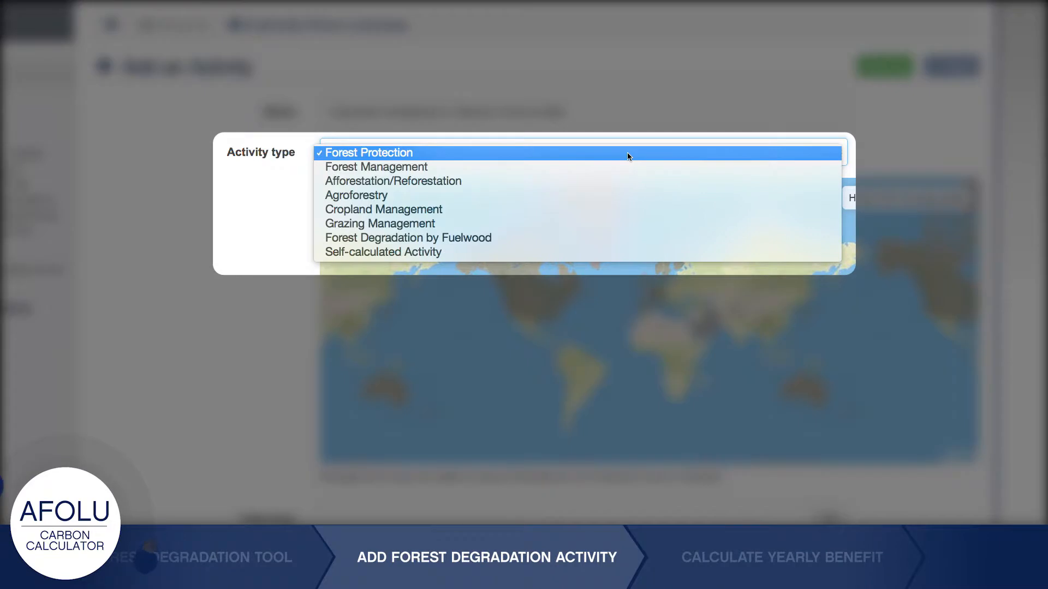
click(599, 236)
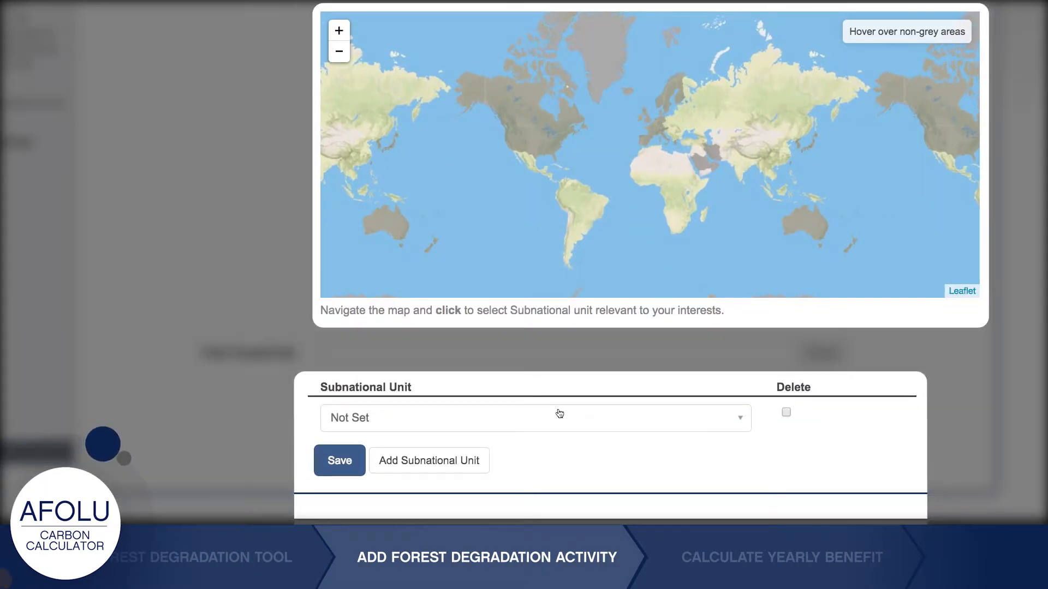
Set the first subnational unit to Kenya Rift Valley and the total households to 360
click(558, 418)
text(Rift)
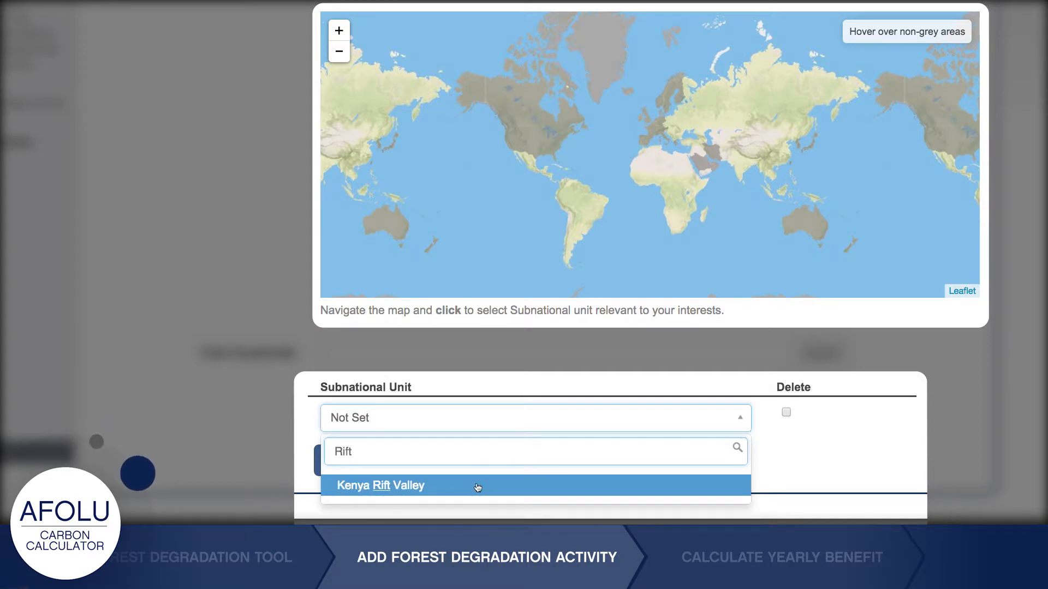
click(477, 485)
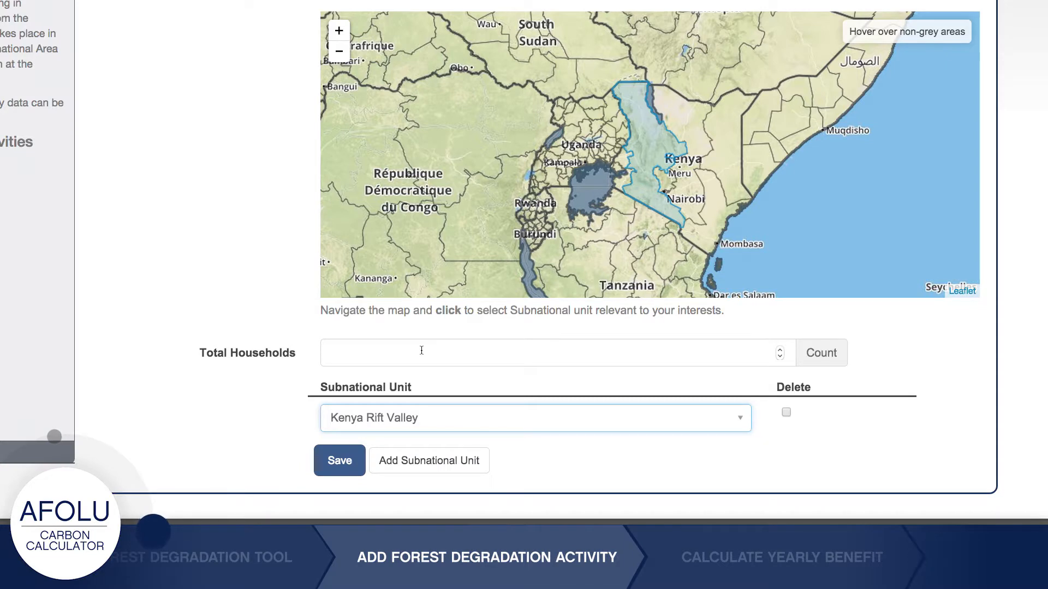
click(421, 350)
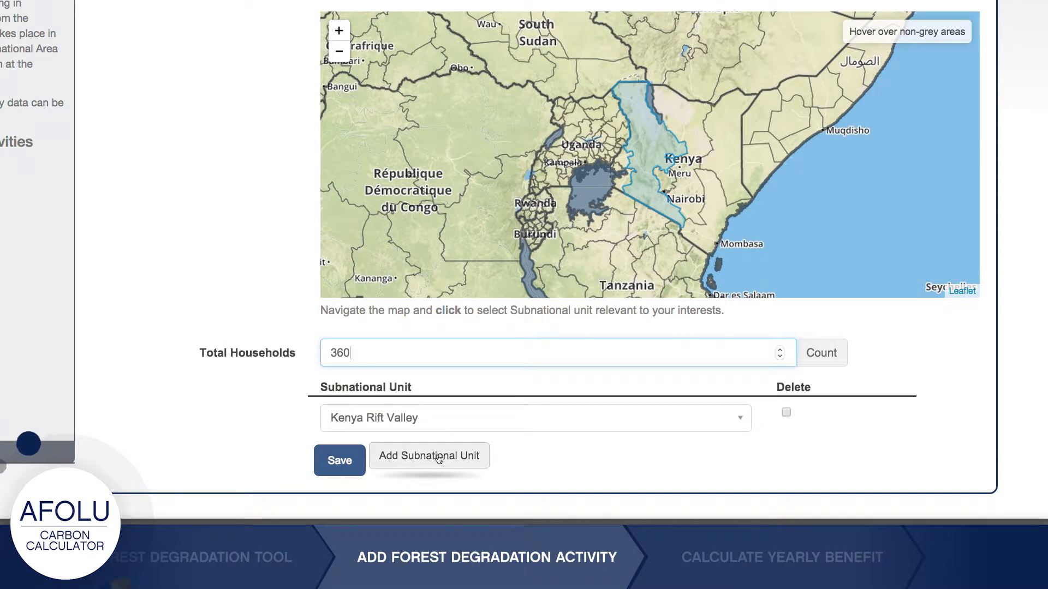
Add a second subnational unit and set it to Kenya Western
click(439, 457)
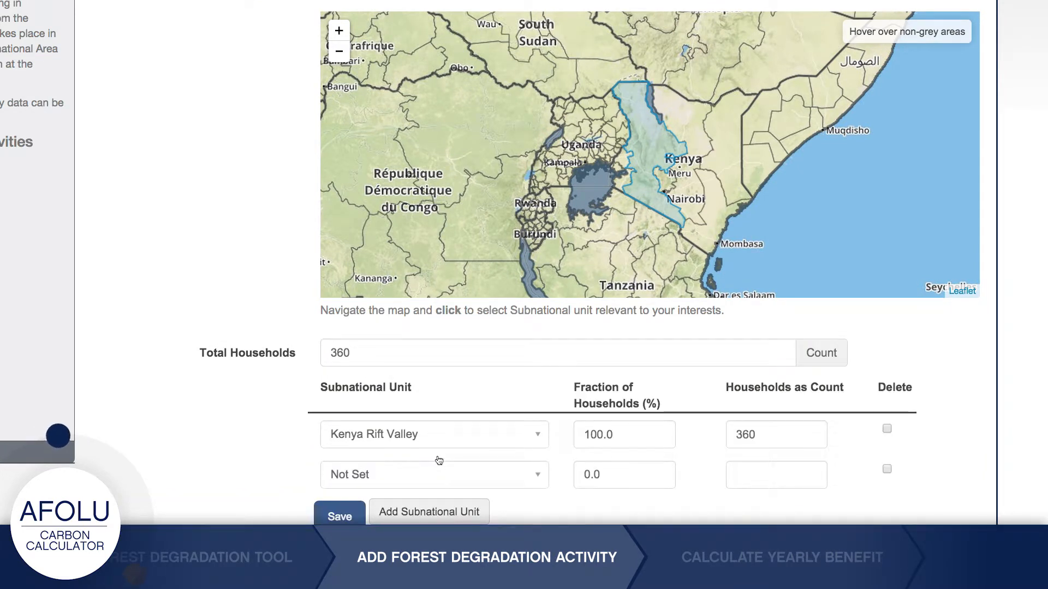
scroll(438, 460, down, 2)
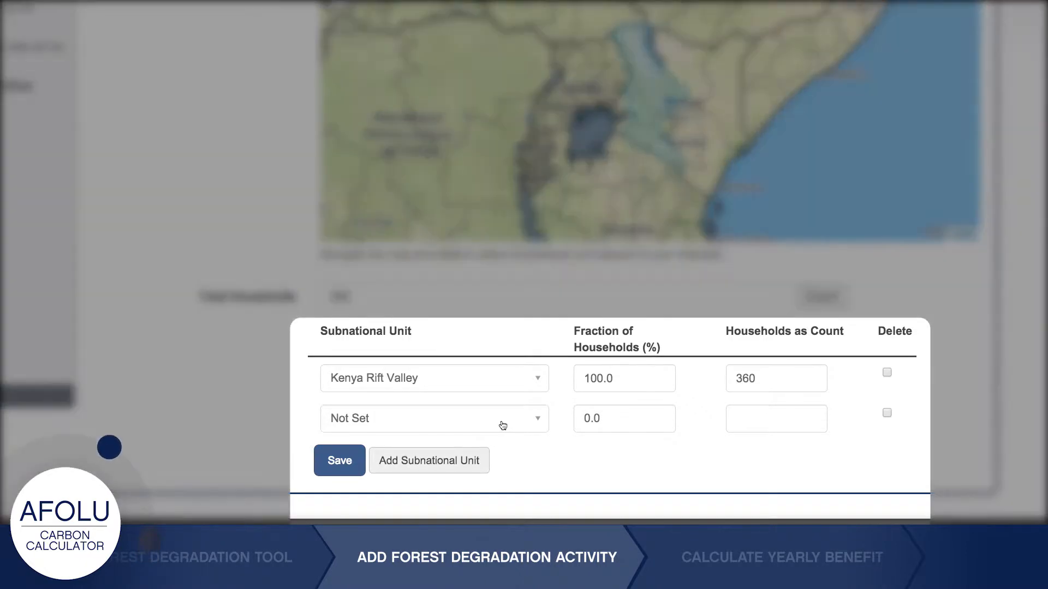
click(503, 425)
text(Kenya)
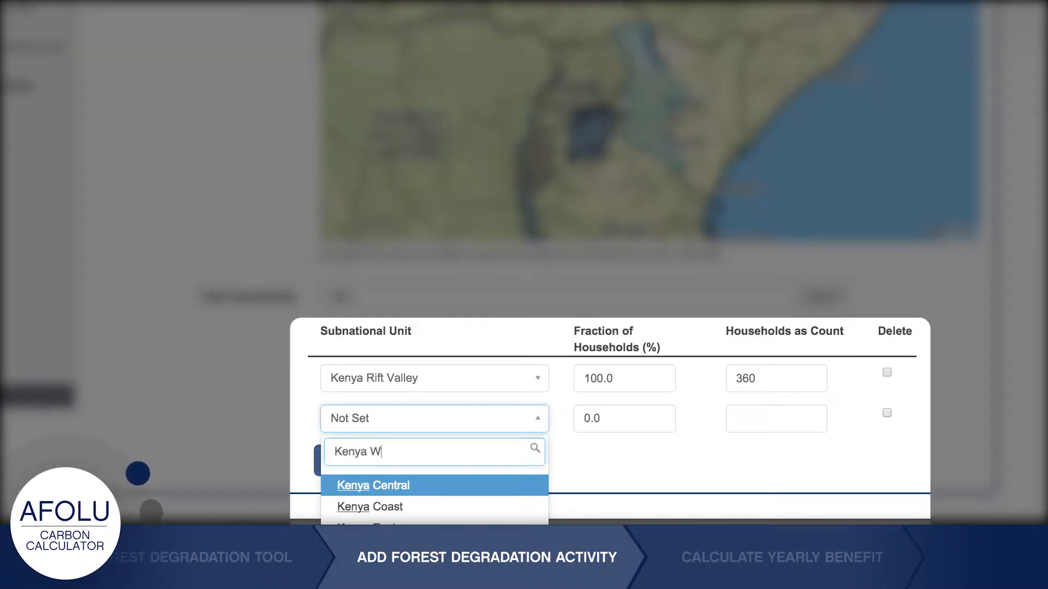
text( We)
click(501, 485)
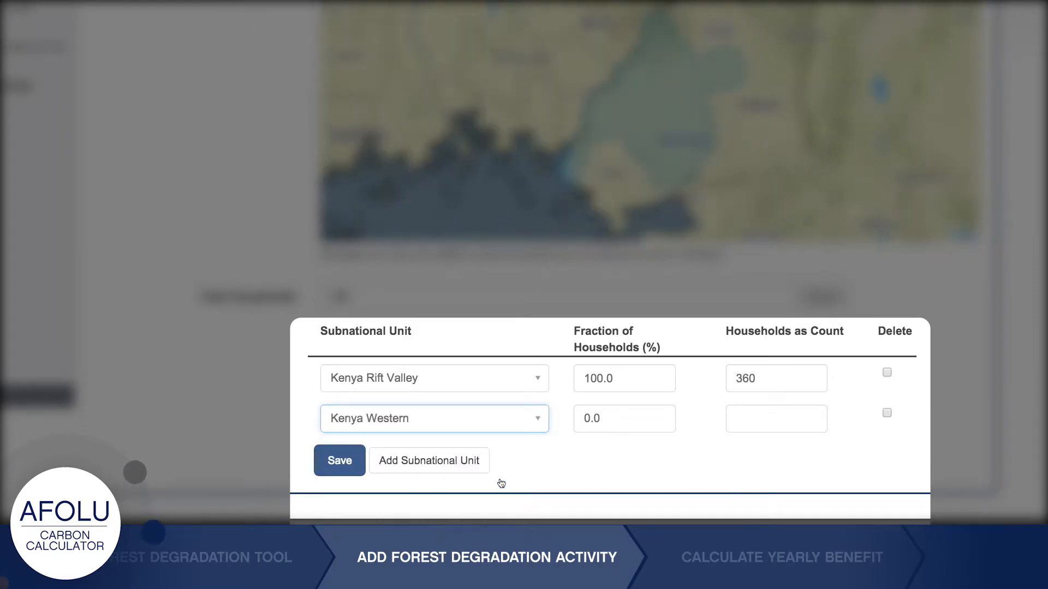
Set the household fraction to 90% for Kenya Rift Valley and 10% for Kenya Western, and save the new activity
click(598, 381)
key(BackSpace)
key(BackSpace)
text(9)
click(584, 410)
text(1)
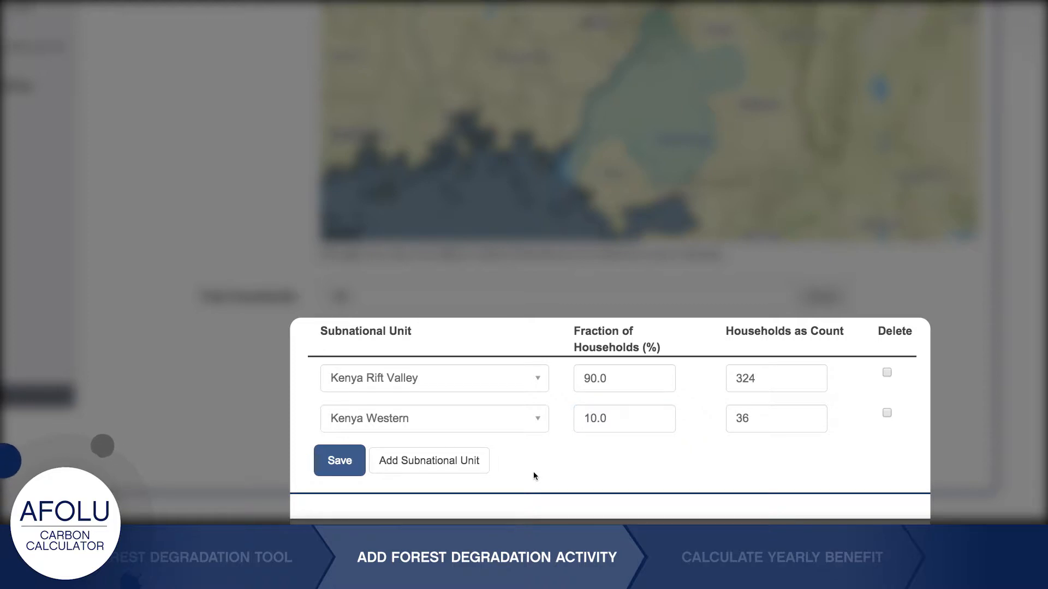
click(425, 465)
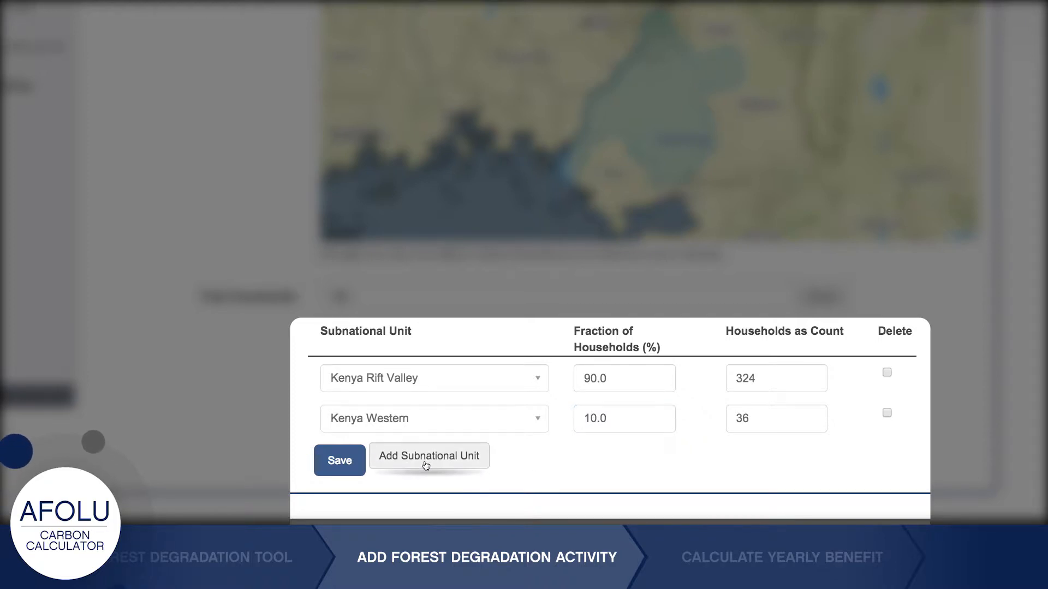
click(349, 465)
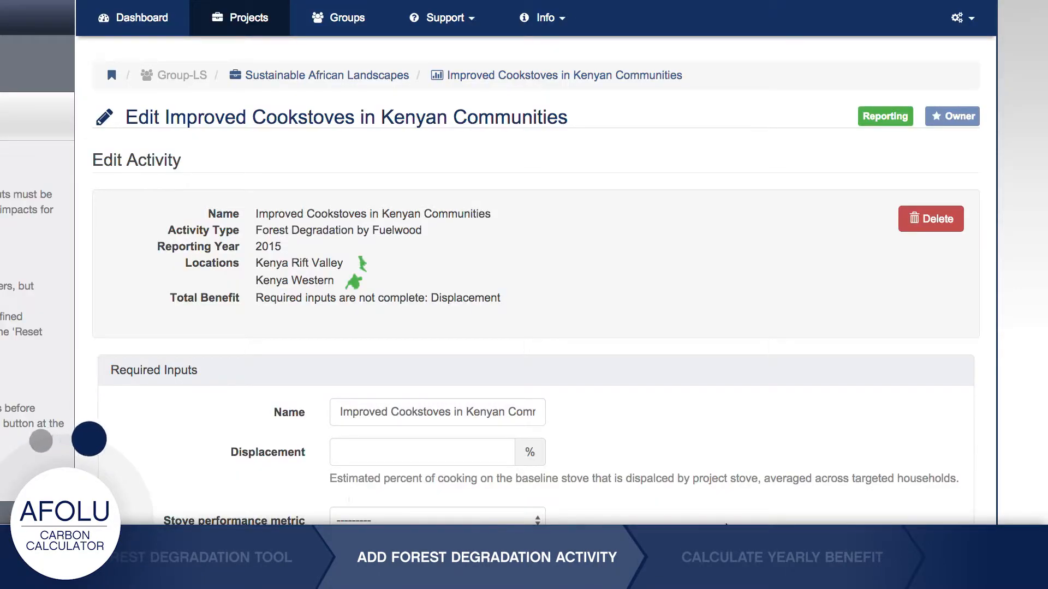
Set the activity's displacement to 30% and its stove performance metric to Efficiency
scroll(523, 283, down, 5)
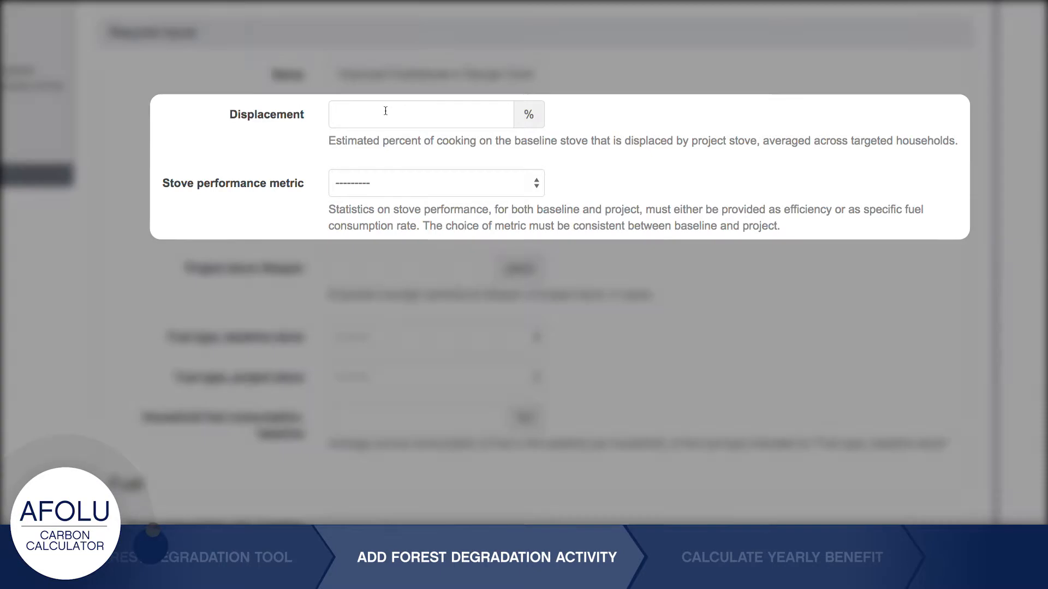
click(385, 112)
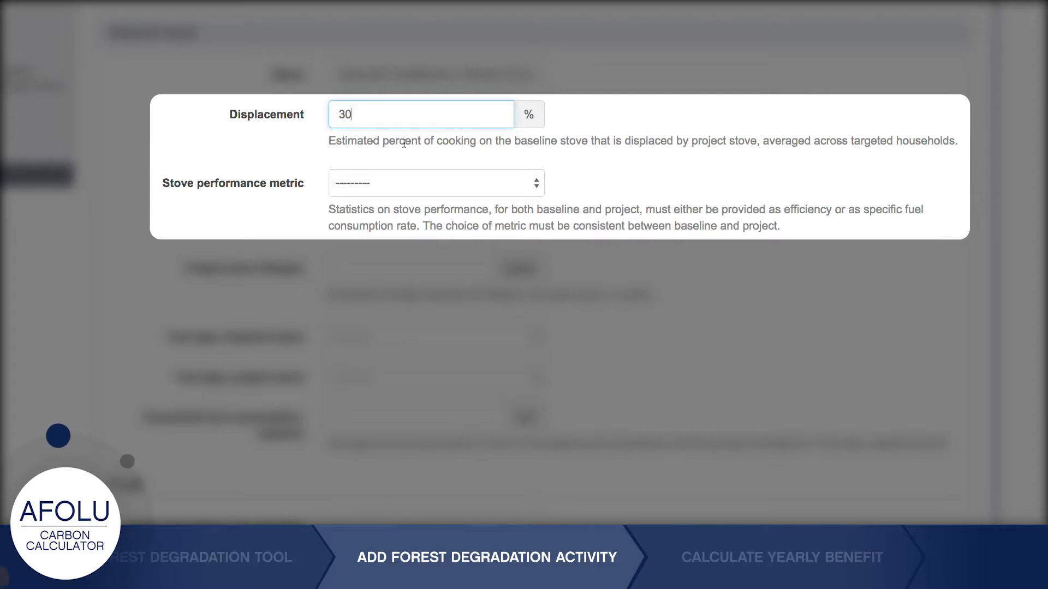
click(502, 182)
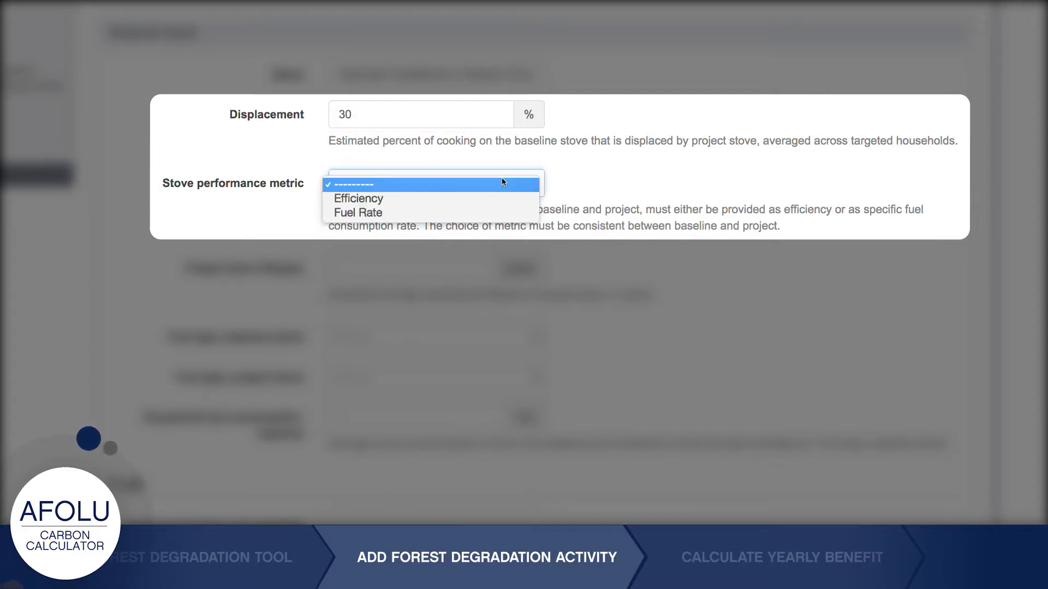
click(499, 205)
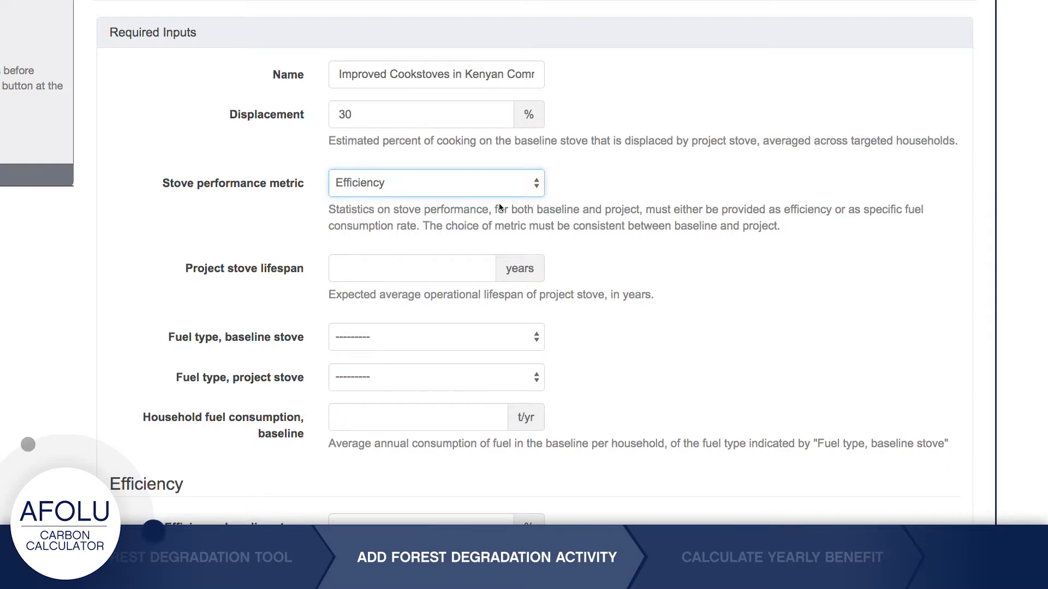
Set the project stove lifespan to 4 years, both stove fuel types to Wood, and the baseline household fuel consumption to 1.5 t/yr
click(425, 261)
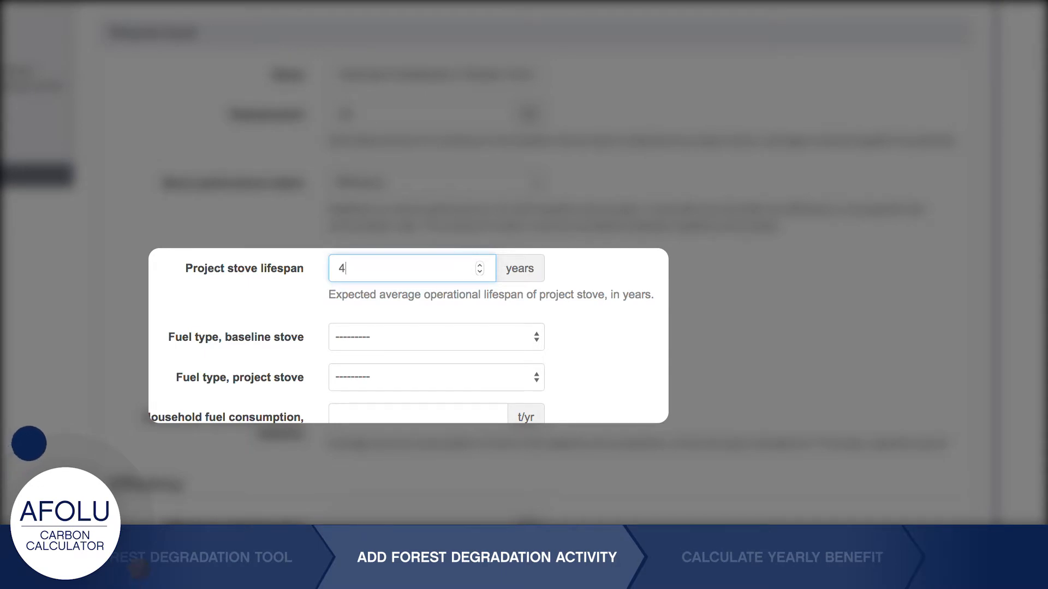
click(486, 339)
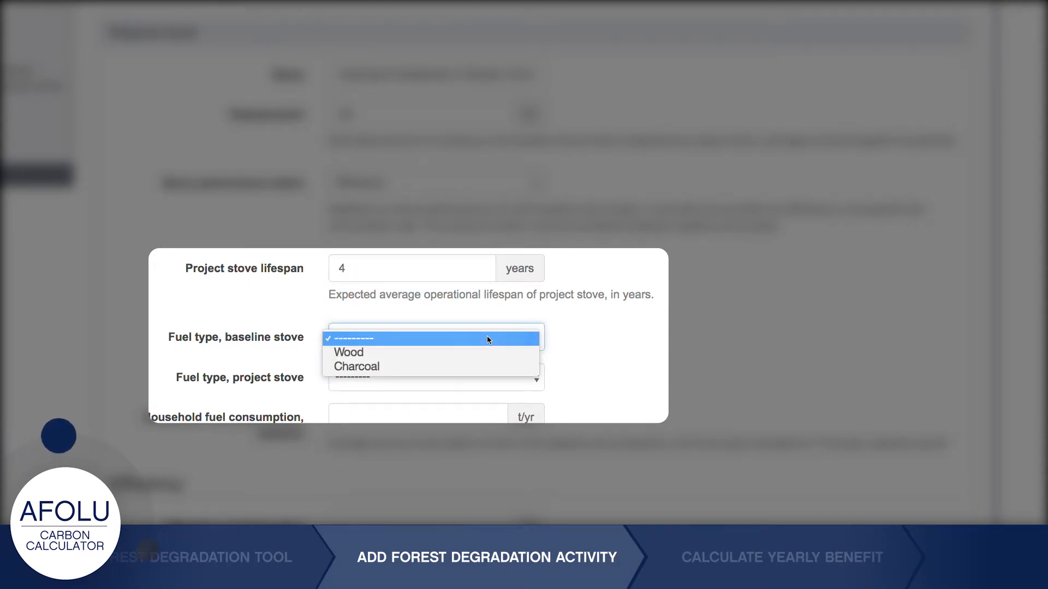
click(485, 351)
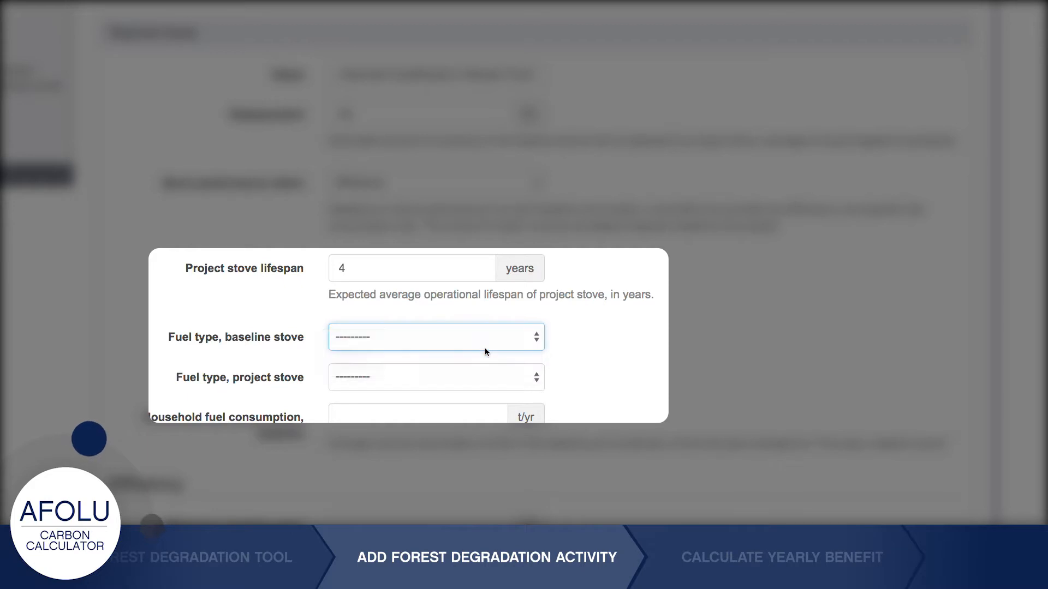
click(497, 378)
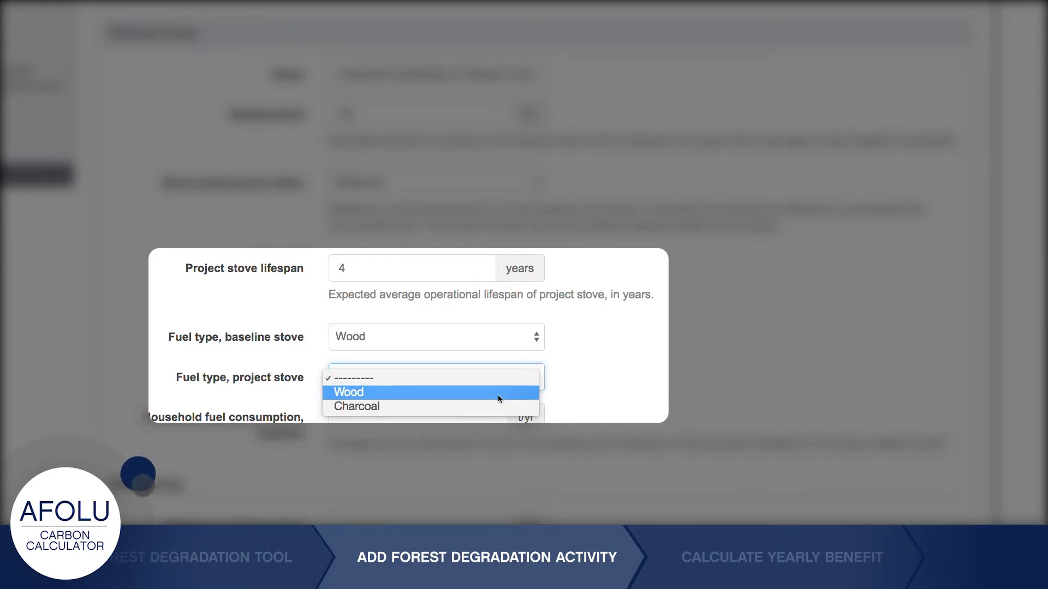
click(497, 395)
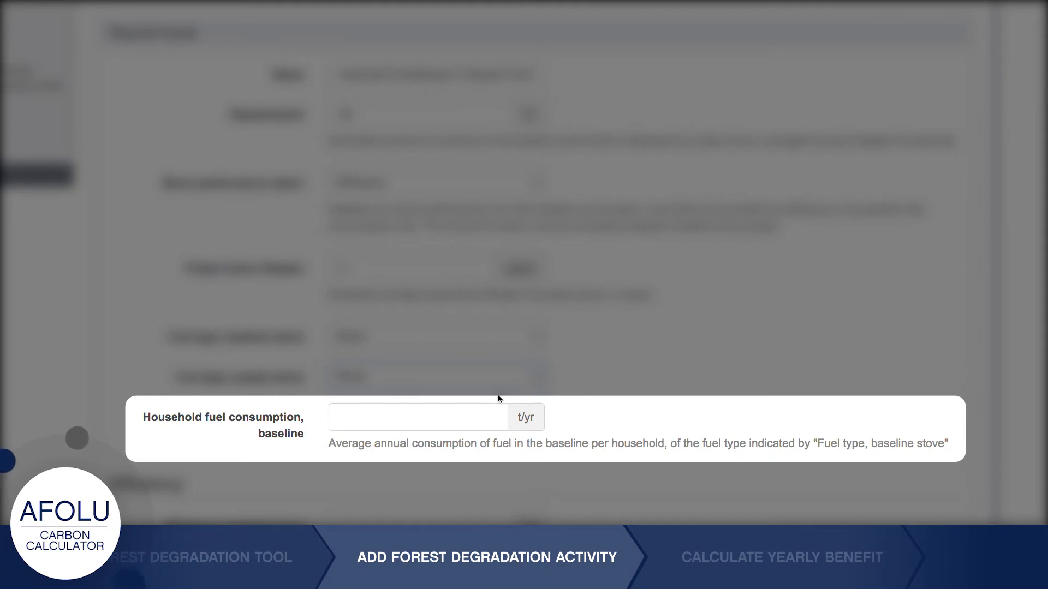
click(394, 413)
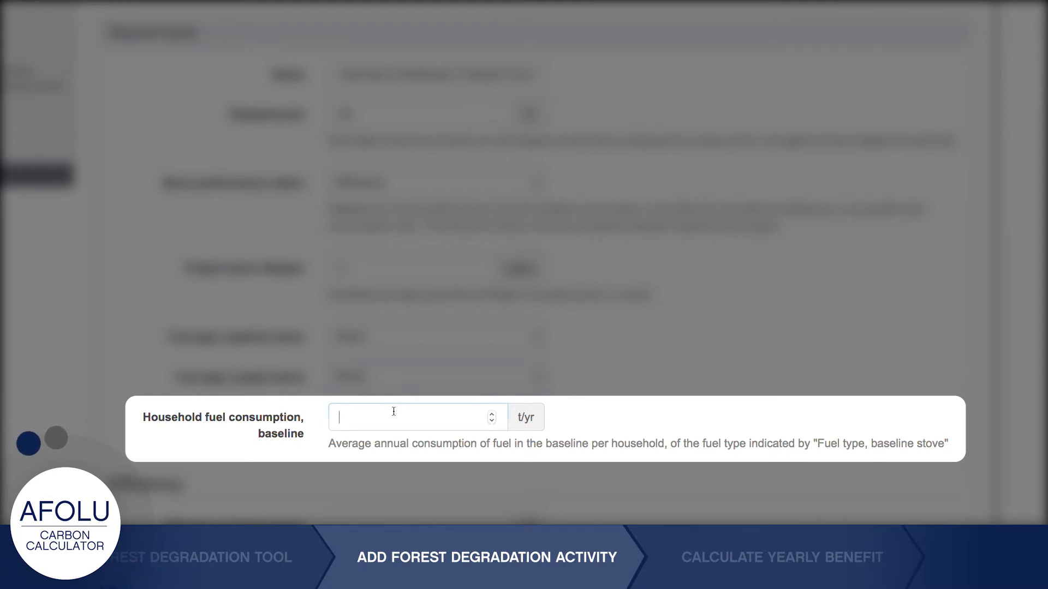
text(1.5)
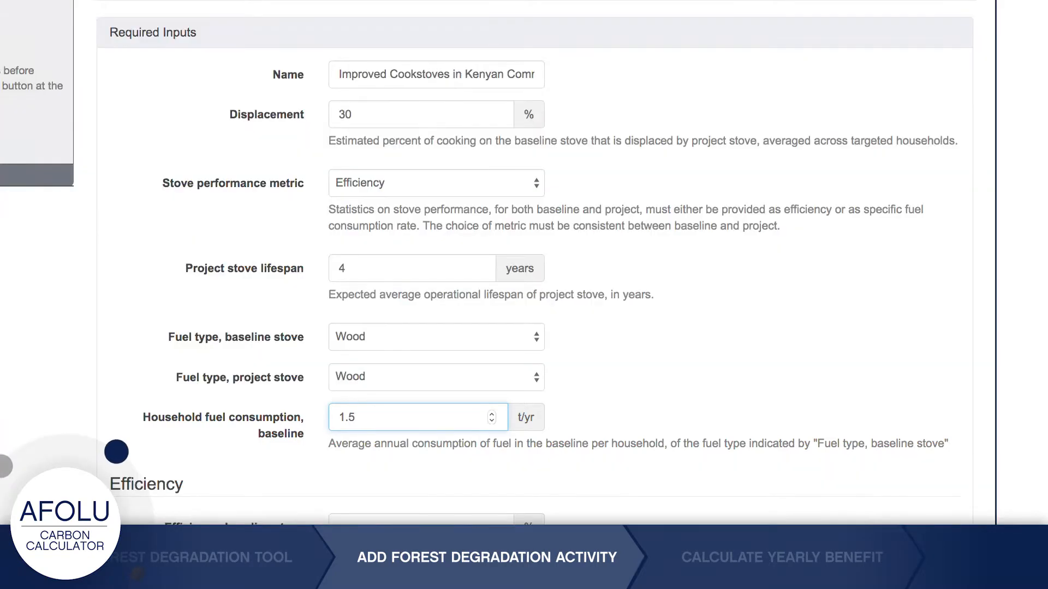
Set the thermal efficiency to 20% for the baseline stove and 45% for the project stove
scroll(542, 262, down, 4)
scroll(128, 462, down, 3)
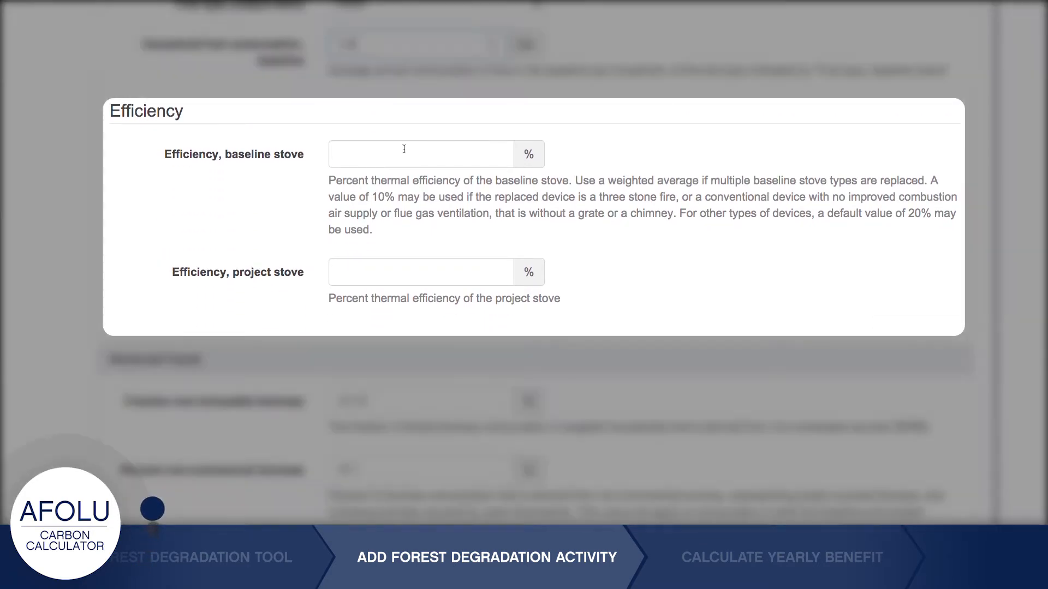
click(404, 148)
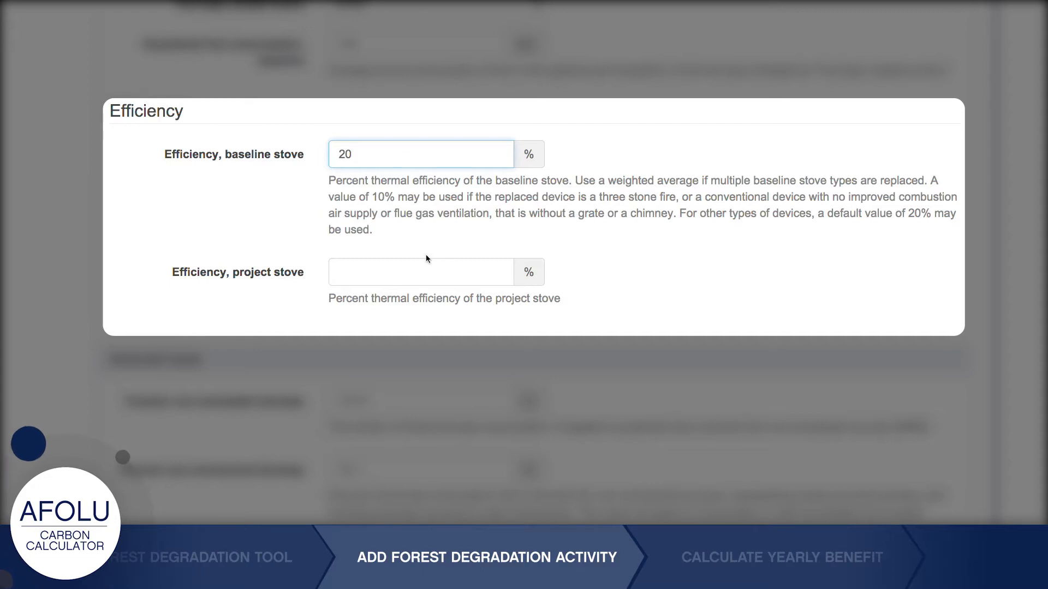
click(427, 270)
text(45)
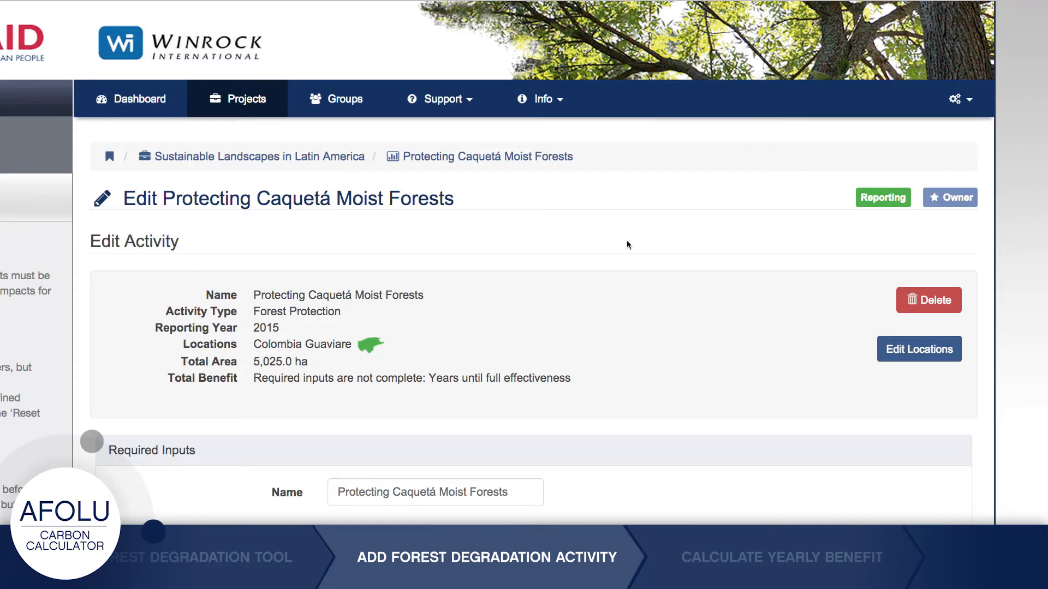
Open the site's Methods & Sources information
click(551, 100)
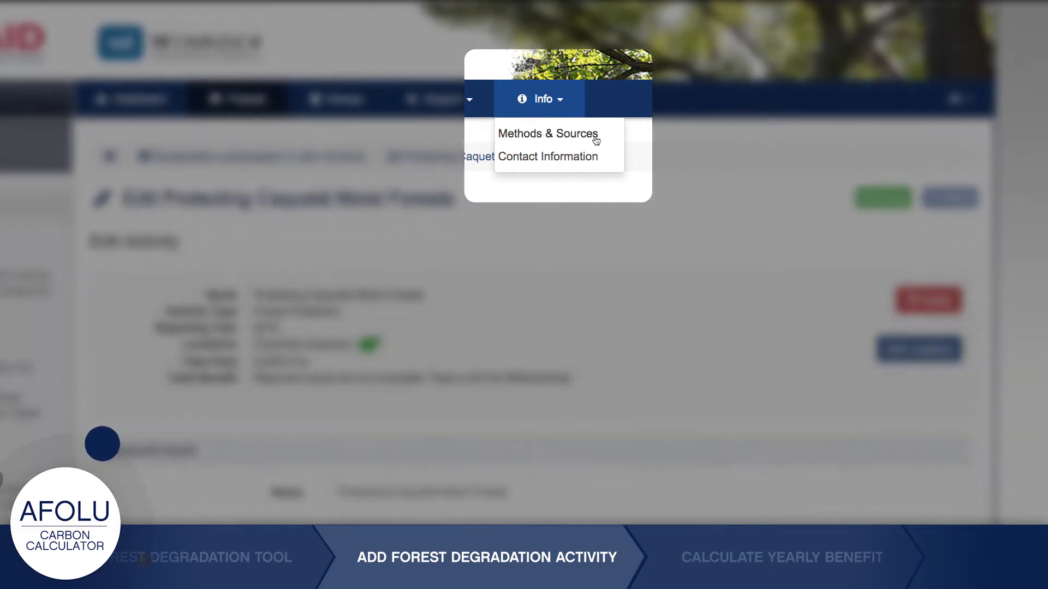
click(595, 140)
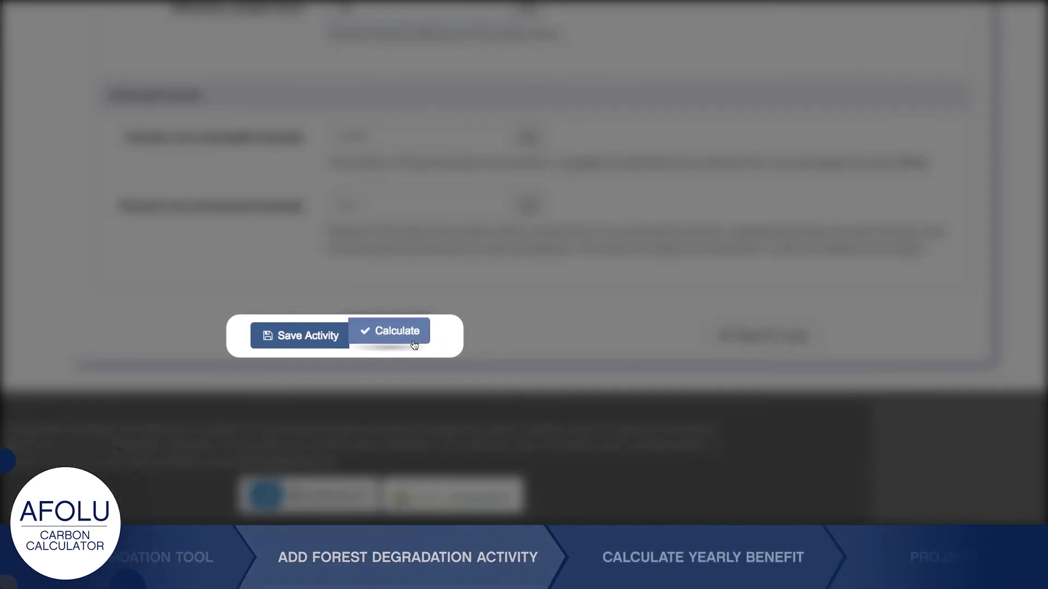
Calculate the yearly CO2 benefit of the cookstoves activity and save the activity
click(413, 344)
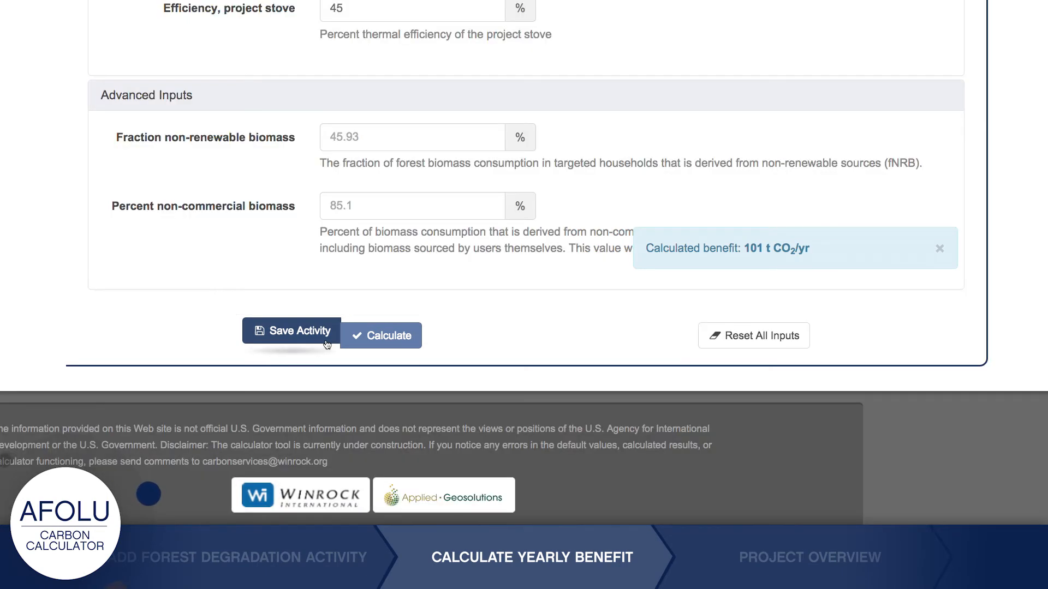
click(326, 341)
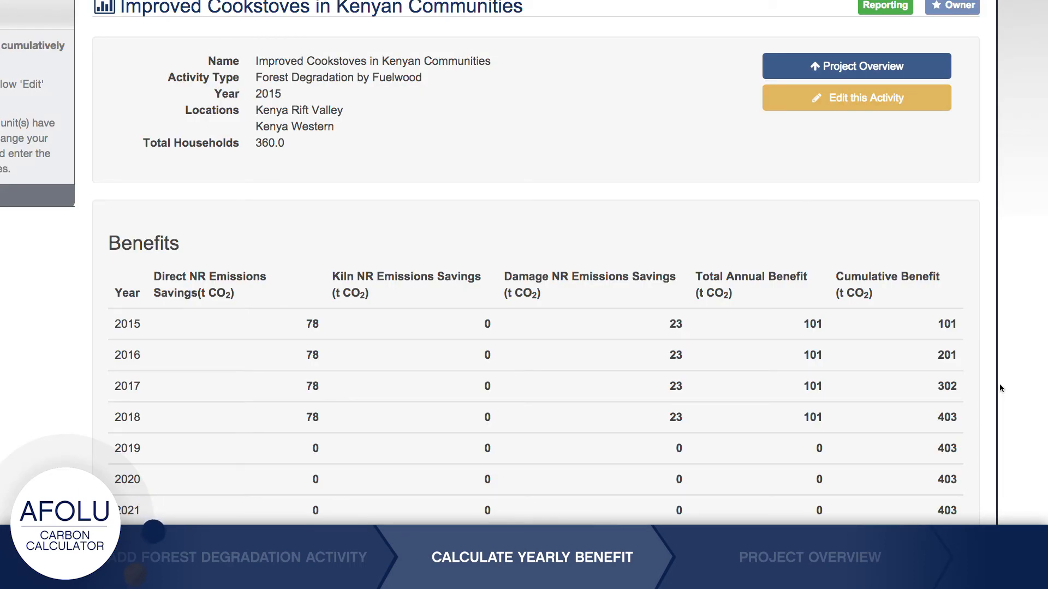
Review the cookstoves activity's yearly and cumulative CO2 benefits for every year from 2015 to 2044
scroll(997, 388, down, 6)
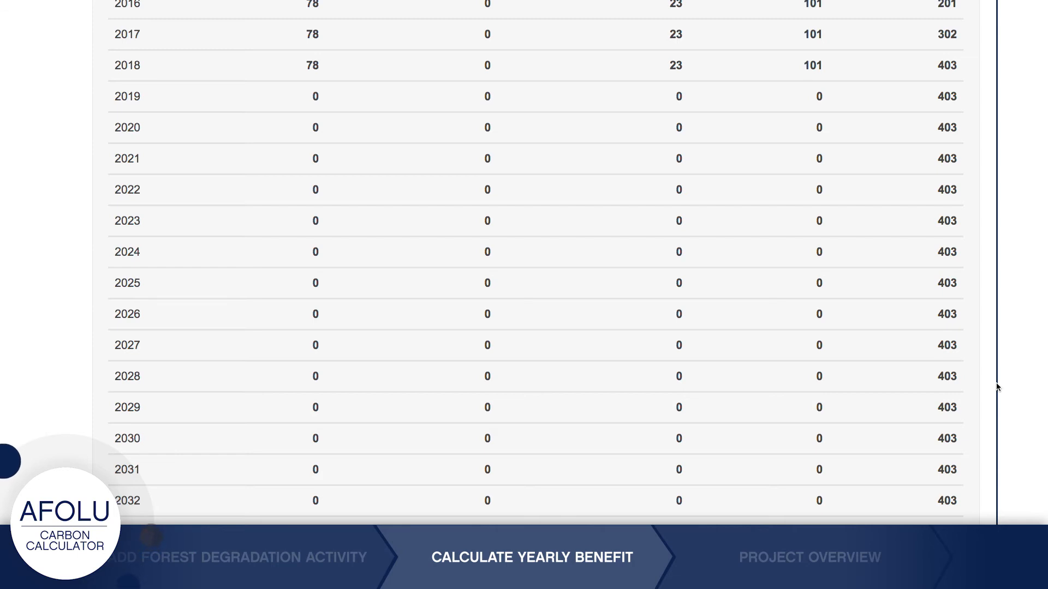
scroll(997, 387, down, 1)
scroll(996, 387, down, 5)
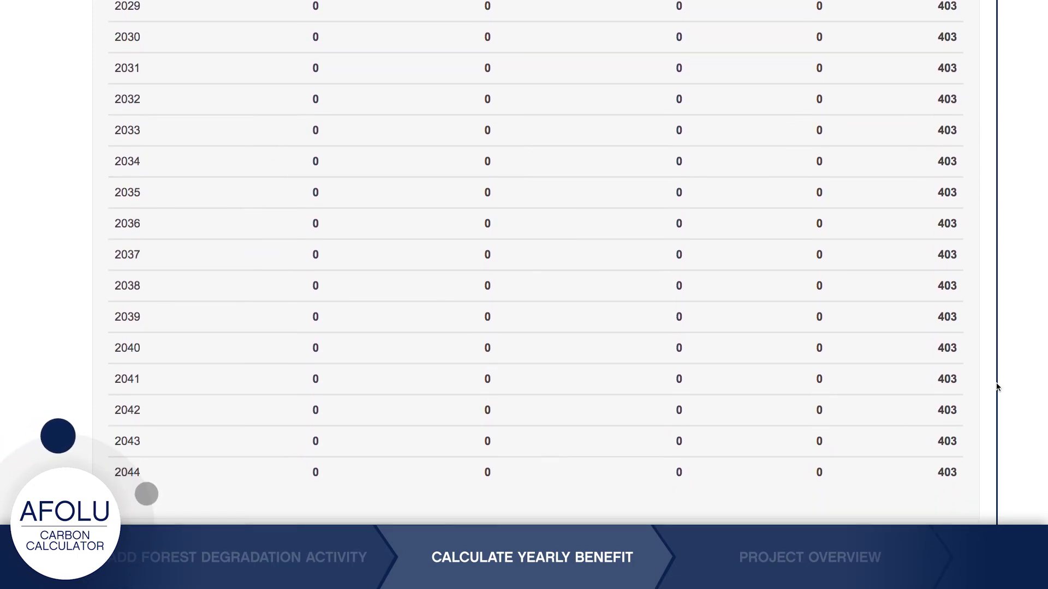
scroll(997, 388, up, 10)
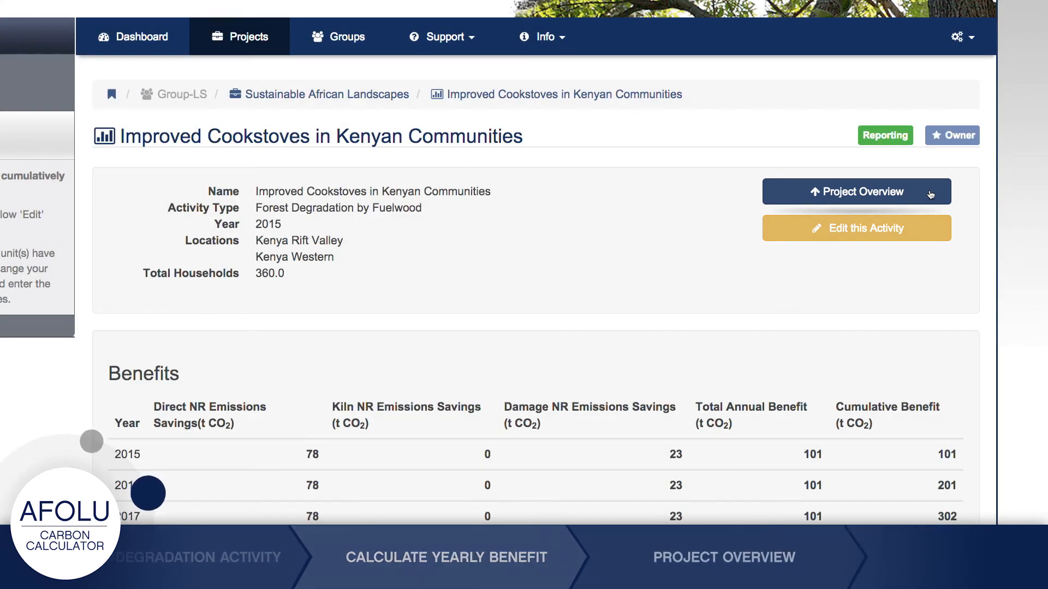
Return to the Sustainable African Landscapes project overview and display its list of activities
click(930, 194)
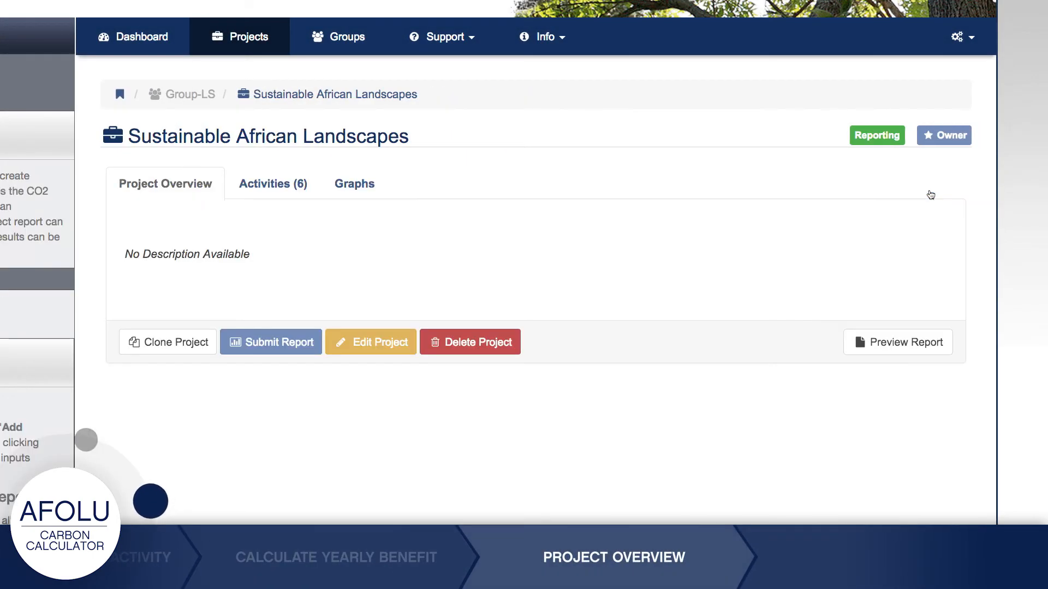
click(273, 185)
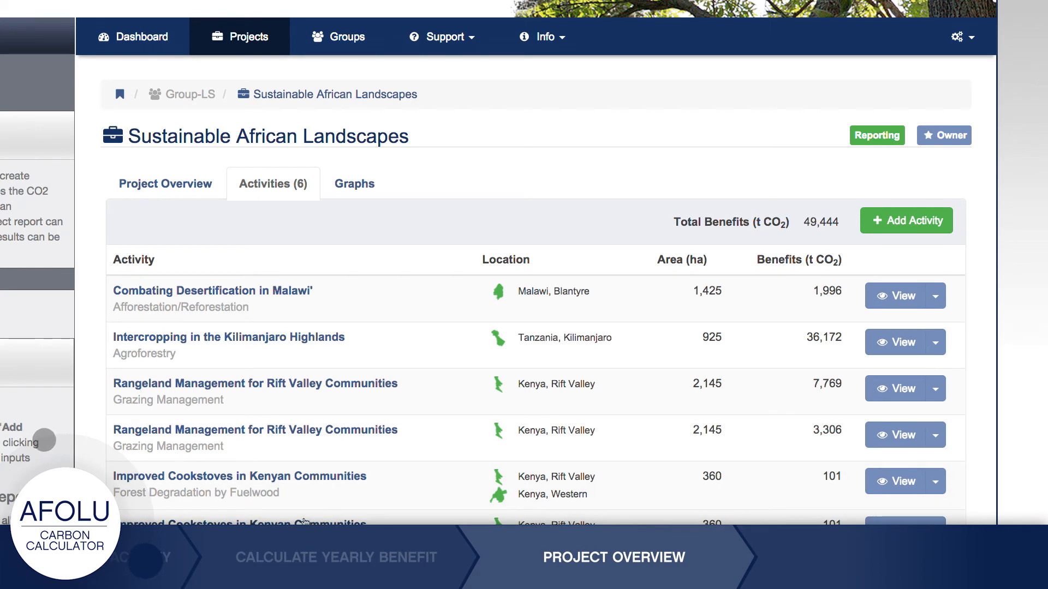
View the project's pie charts of benefits per location, per activity and per unit area
click(365, 187)
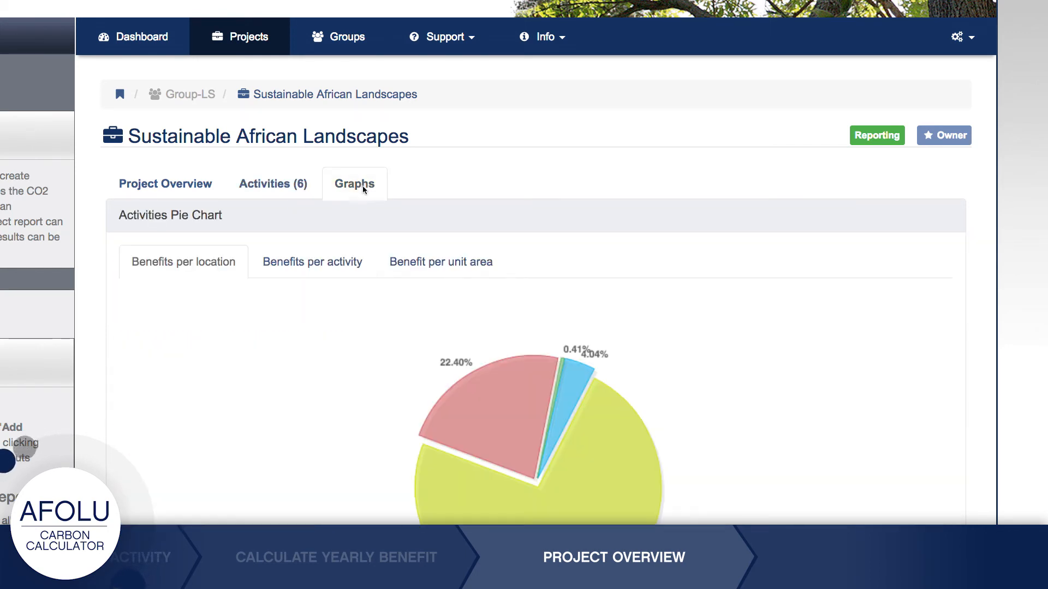
scroll(819, 363, down, 5)
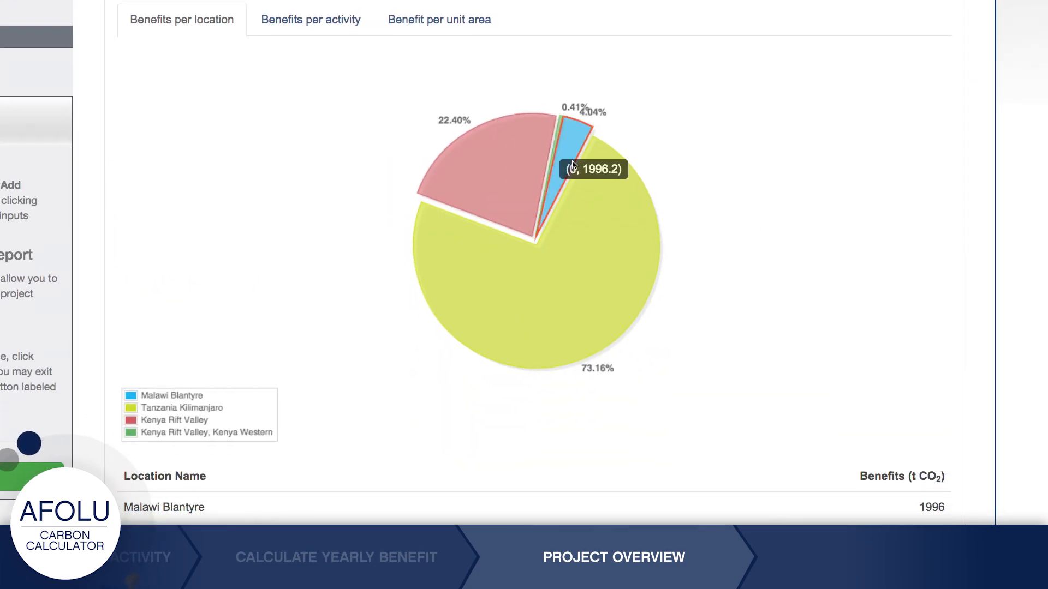
click(322, 14)
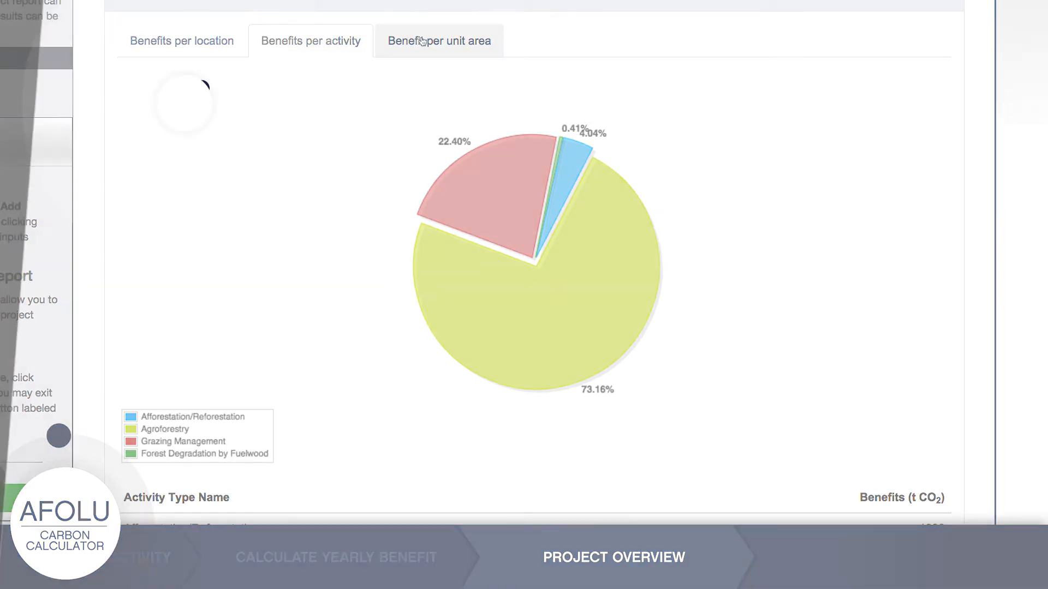
click(422, 41)
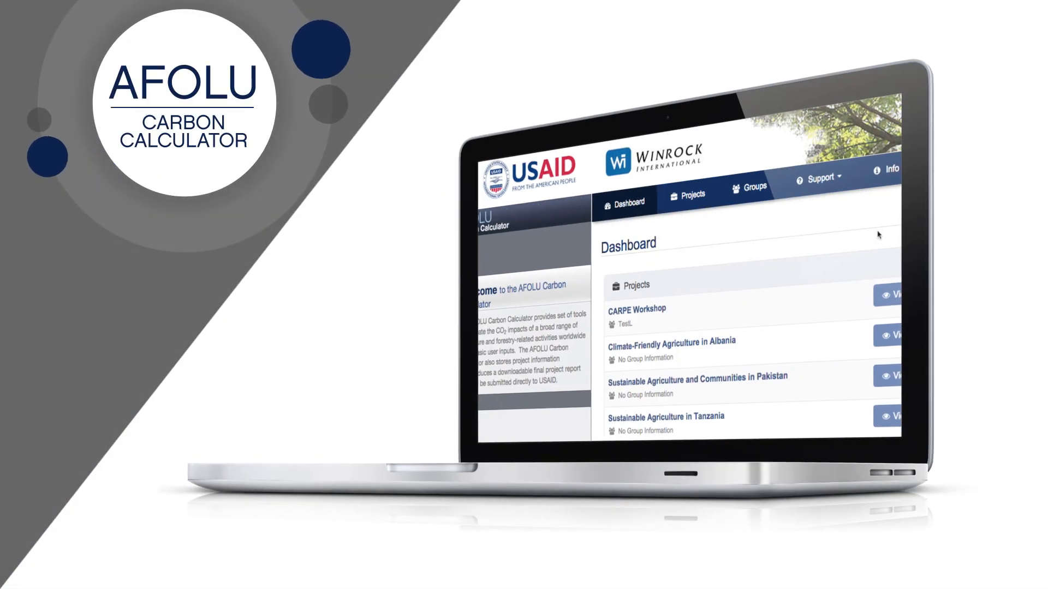
Show the support resources available from the dashboard
click(840, 178)
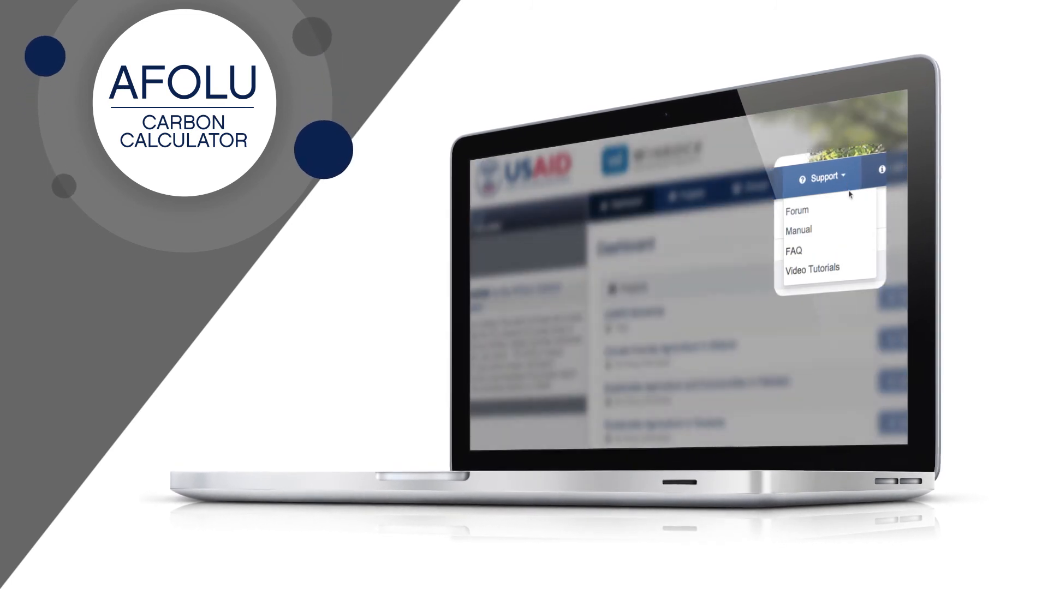